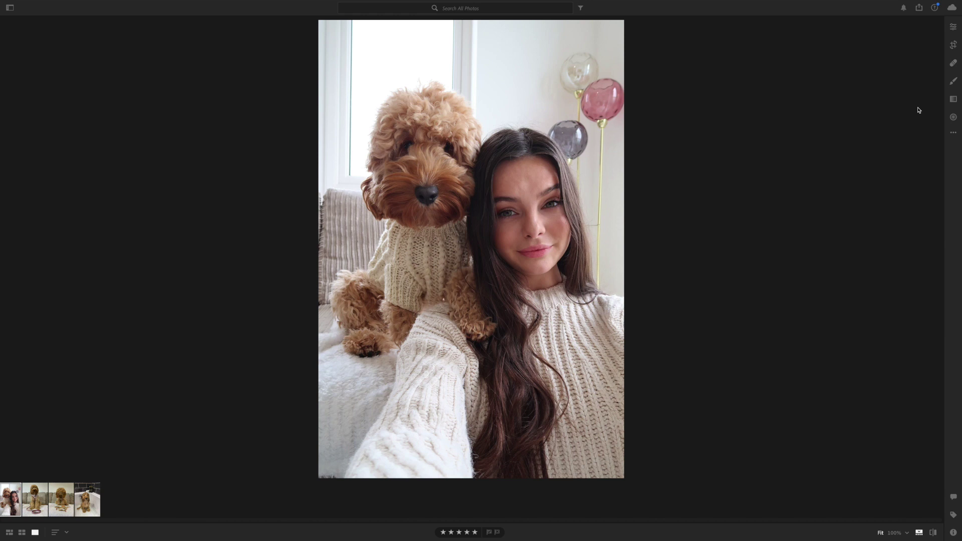
Open the Edit panel with Light and Effects collapsed, then switch to Crop & Rotate and Healing Brush
click(954, 28)
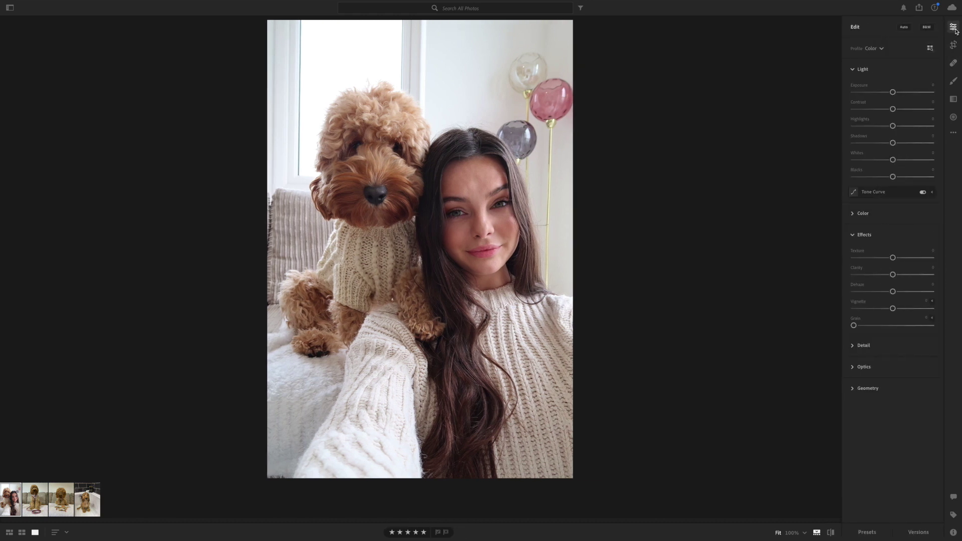
click(858, 70)
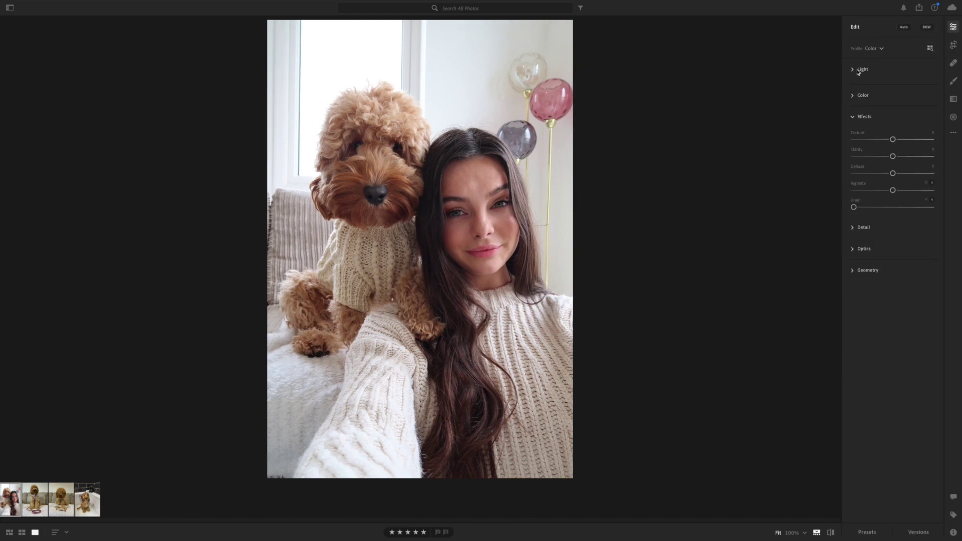
click(856, 116)
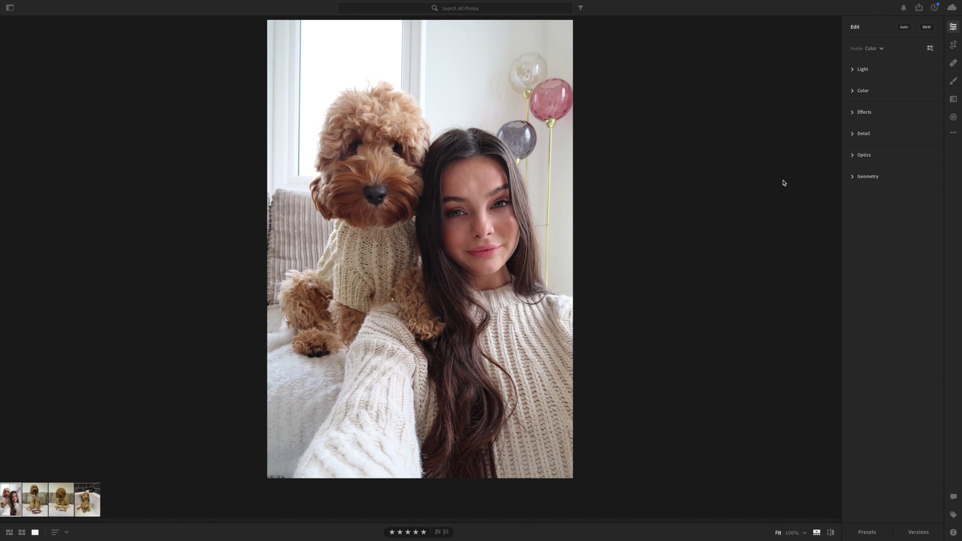
click(953, 45)
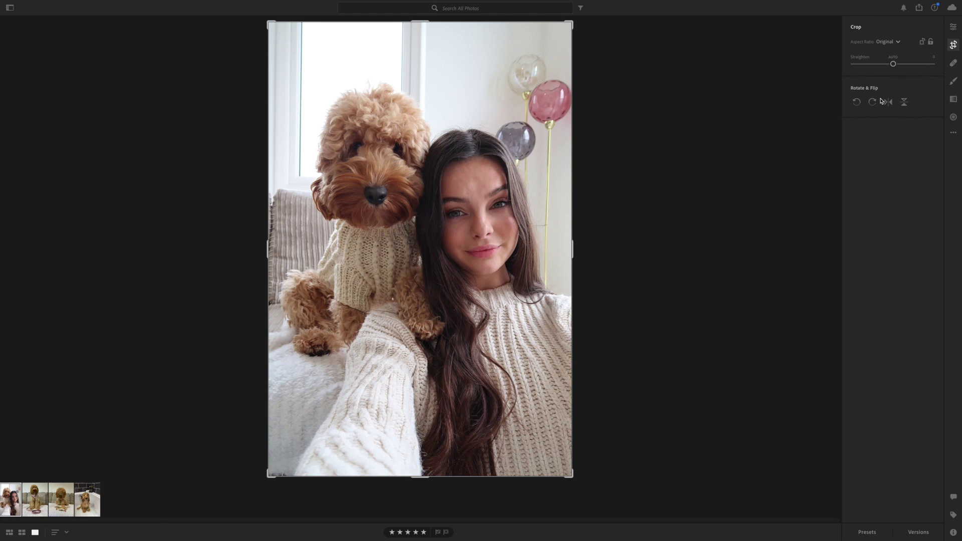
click(954, 64)
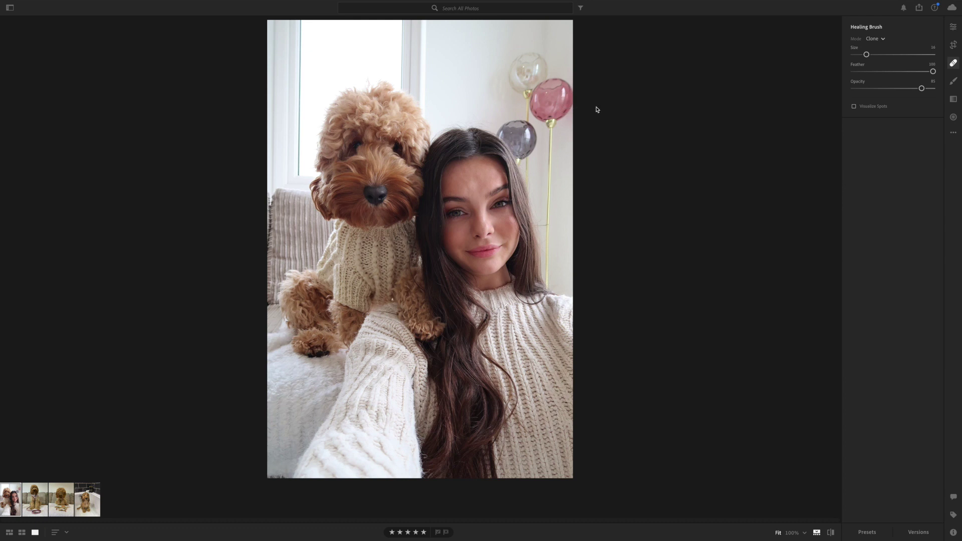
Cycle through the Brush, Linear Gradient and Radial Gradient tools, then return to Edit with Light expanded
click(952, 83)
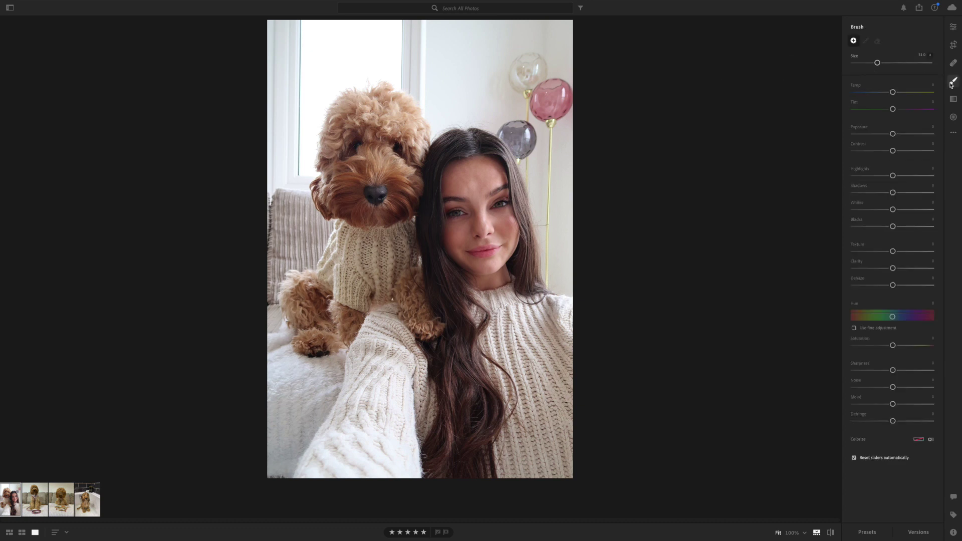
scroll(601, 90, down, 1)
click(958, 102)
click(954, 117)
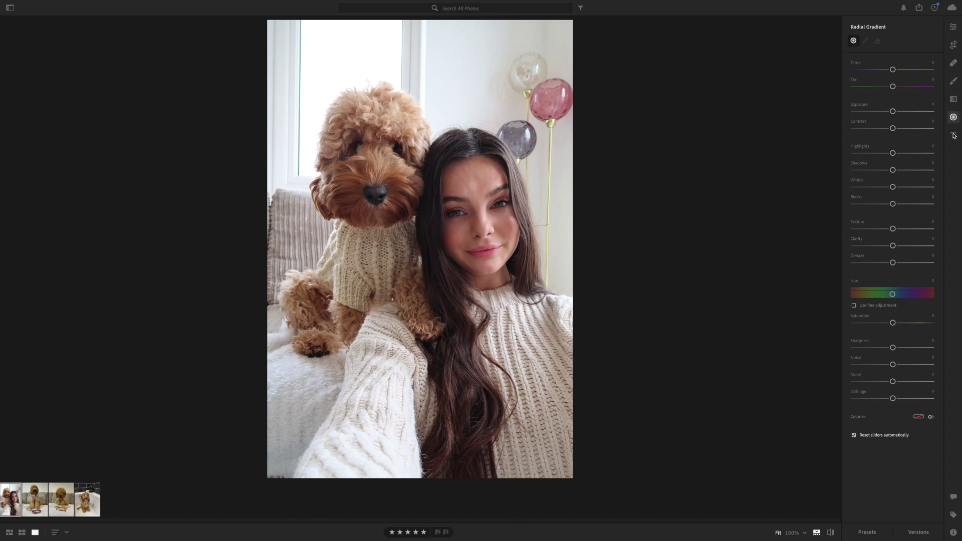
click(954, 28)
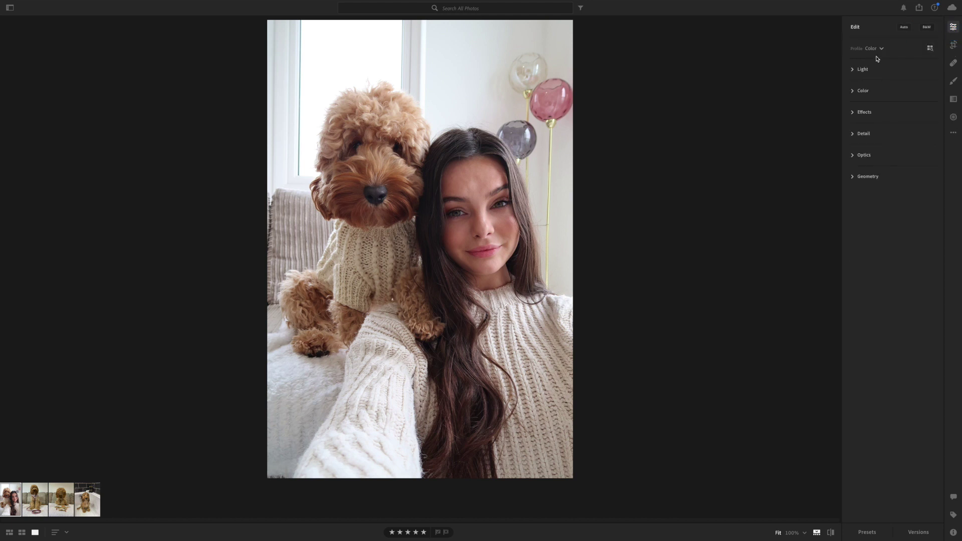
click(858, 70)
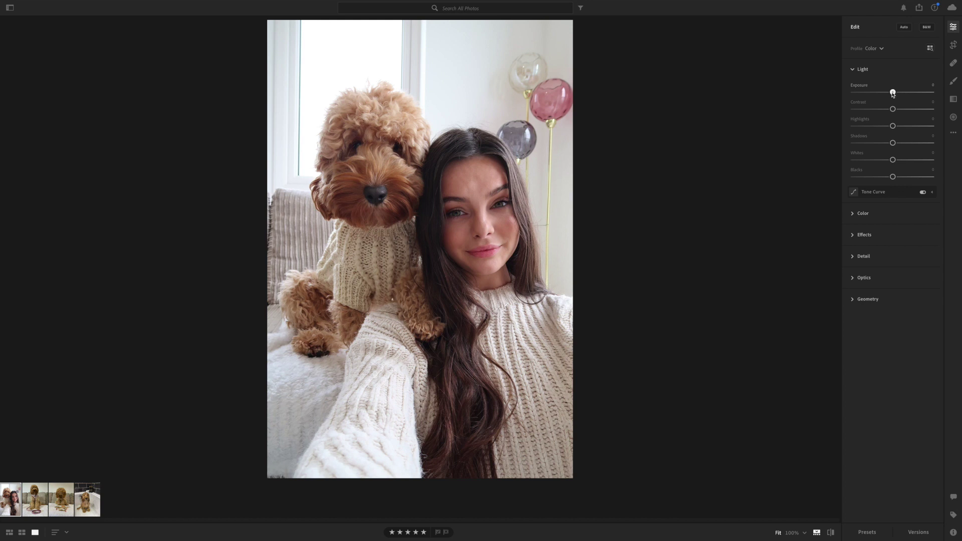
Set Exposure to +0.30 and Highlights to -100, lift the Shadows and adjust the Whites
drag(893, 94, 897, 94)
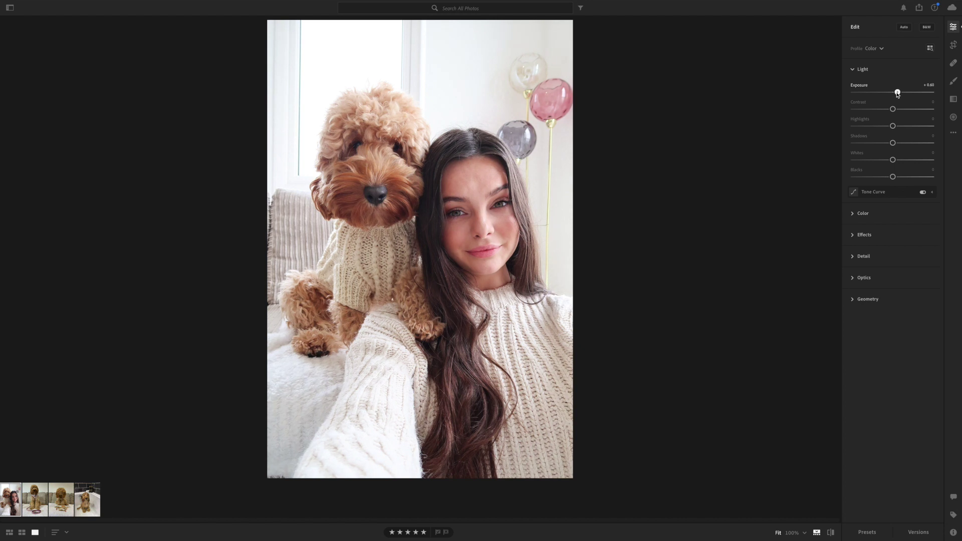
drag(898, 94, 842, 130)
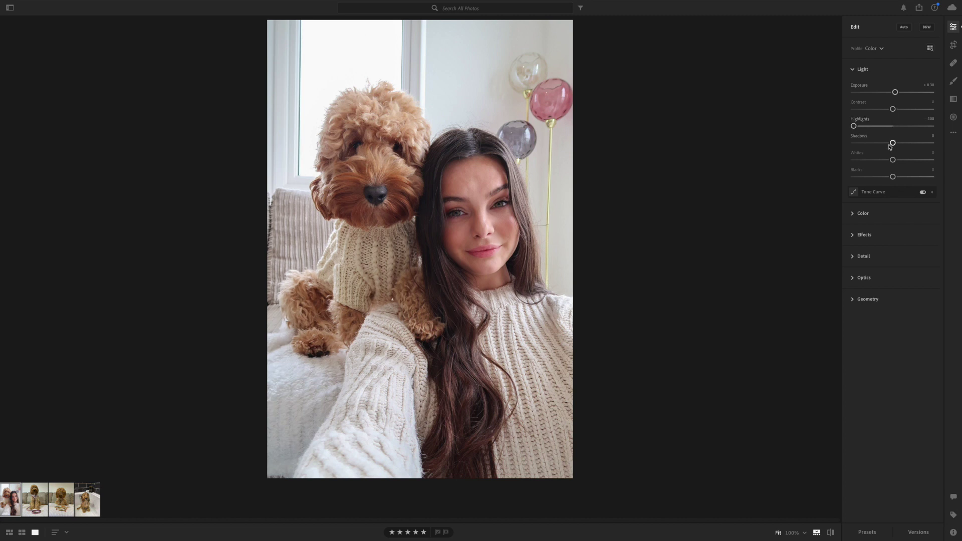
mouse_move(893, 143)
mouse_down()
mouse_move(932, 143)
mouse_move(907, 145)
mouse_up()
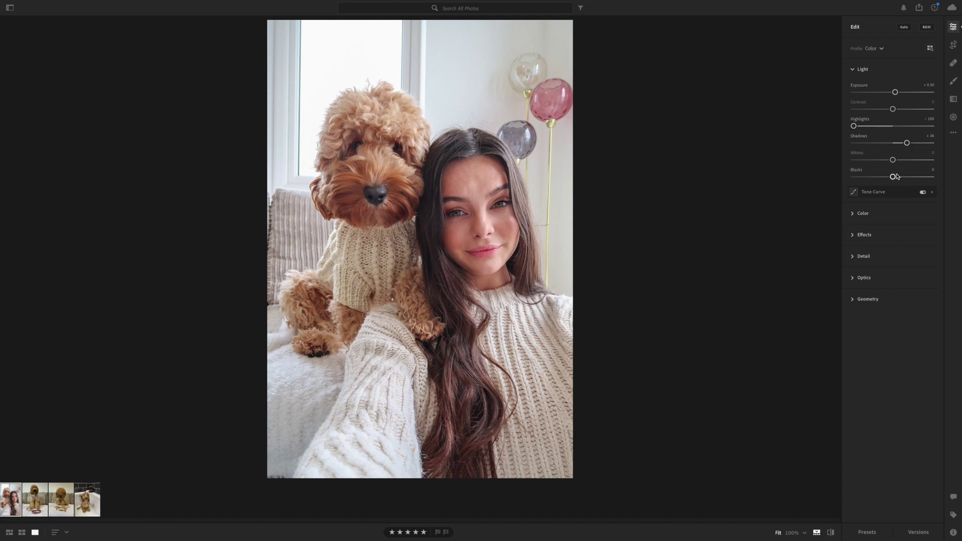
mouse_move(893, 161)
mouse_down()
mouse_move(881, 163)
mouse_move(904, 164)
mouse_move(886, 179)
mouse_up()
Collapse Light, expand Color and warm the white balance Temp to +22
click(854, 71)
click(858, 93)
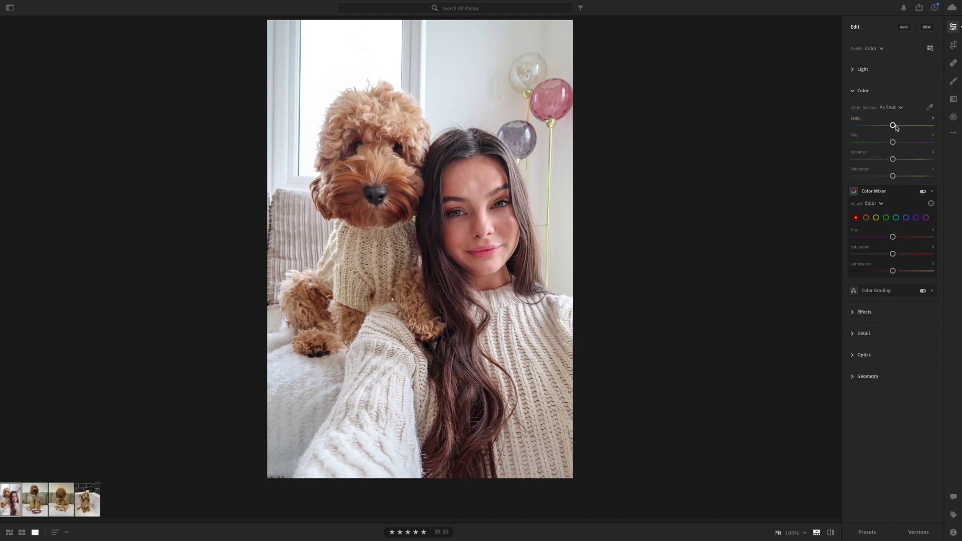
drag(894, 126, 903, 128)
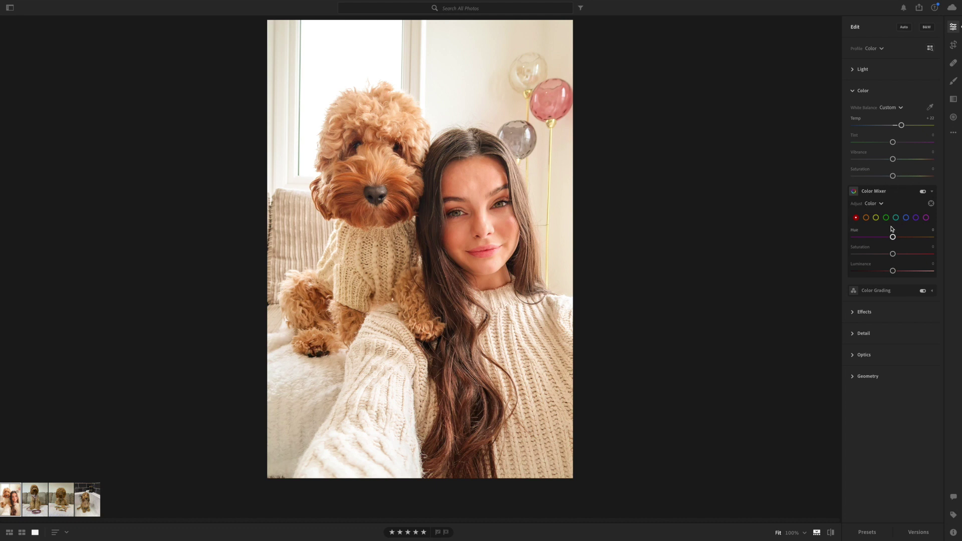
Set the Color Mixer yellows to Hue -100, Saturation -81, Luminance +19, then view the original
click(876, 218)
drag(893, 239, 854, 242)
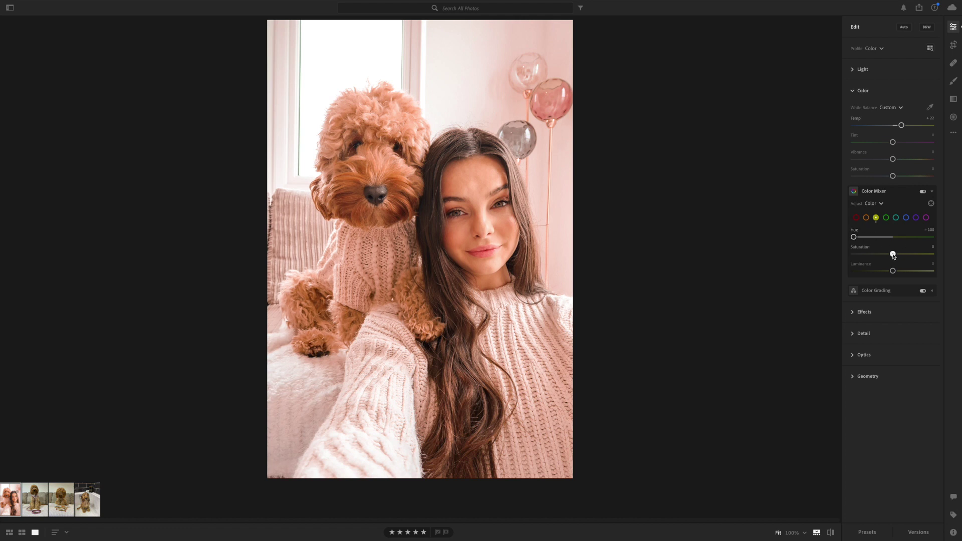
mouse_move(892, 255)
mouse_down()
mouse_move(854, 255)
mouse_move(901, 271)
mouse_up()
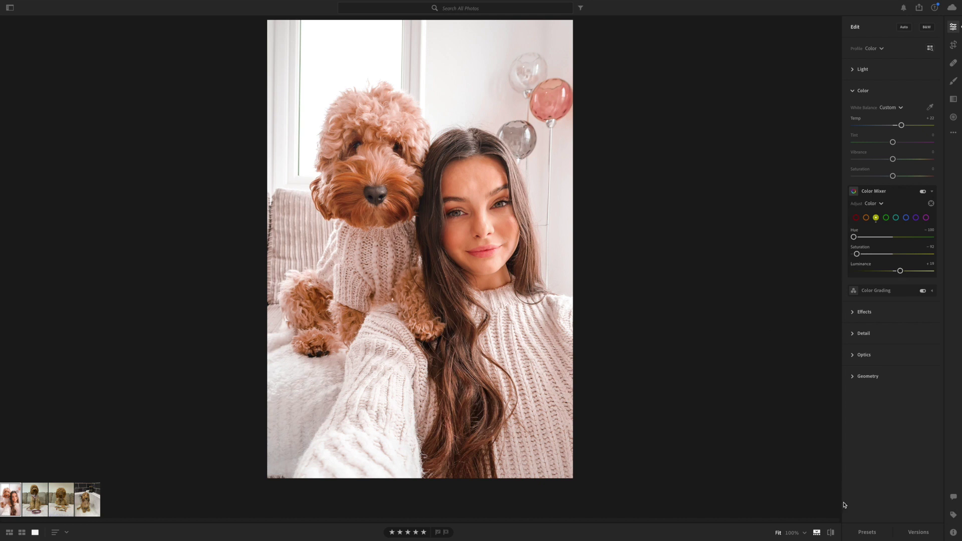
click(830, 534)
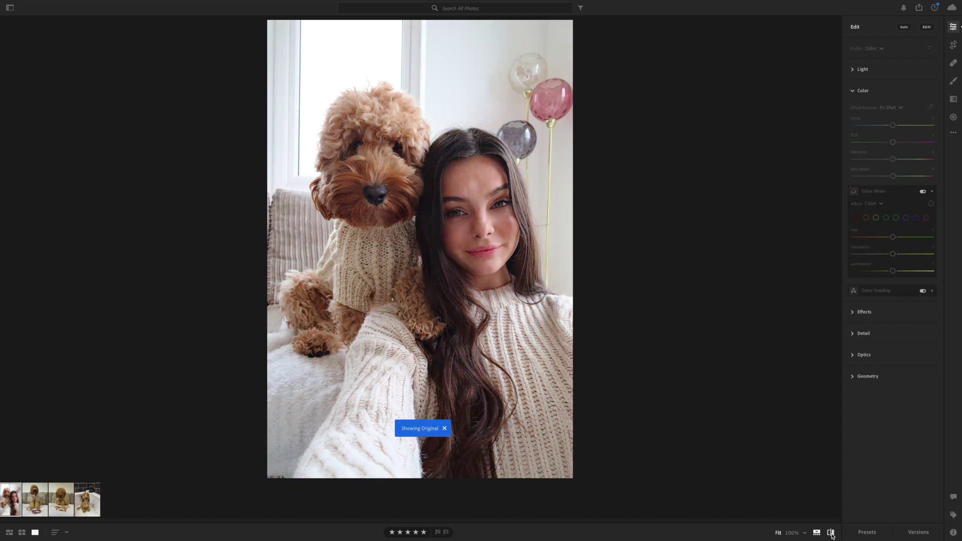
Back on the edited photo, lower the orange Luminance and Saturation in the Color Mixer
click(831, 533)
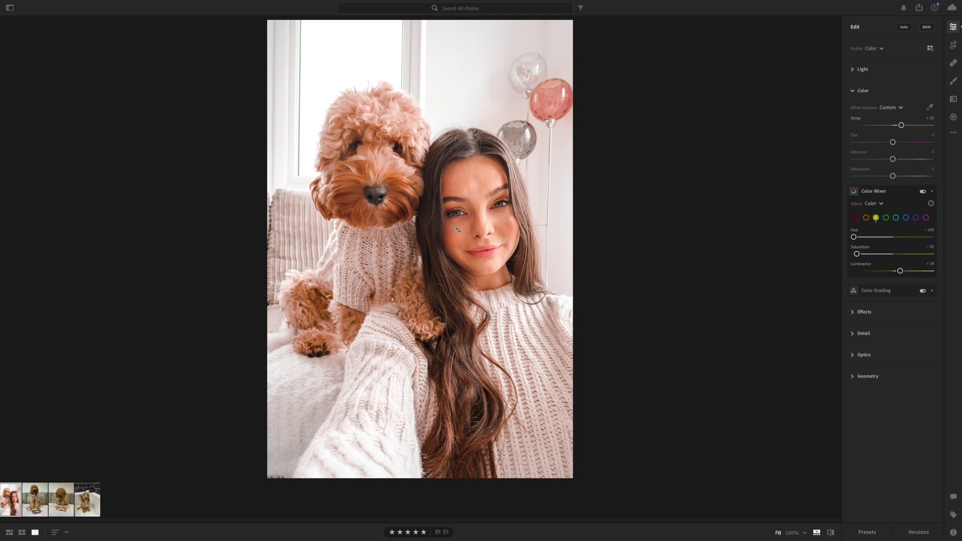
click(867, 219)
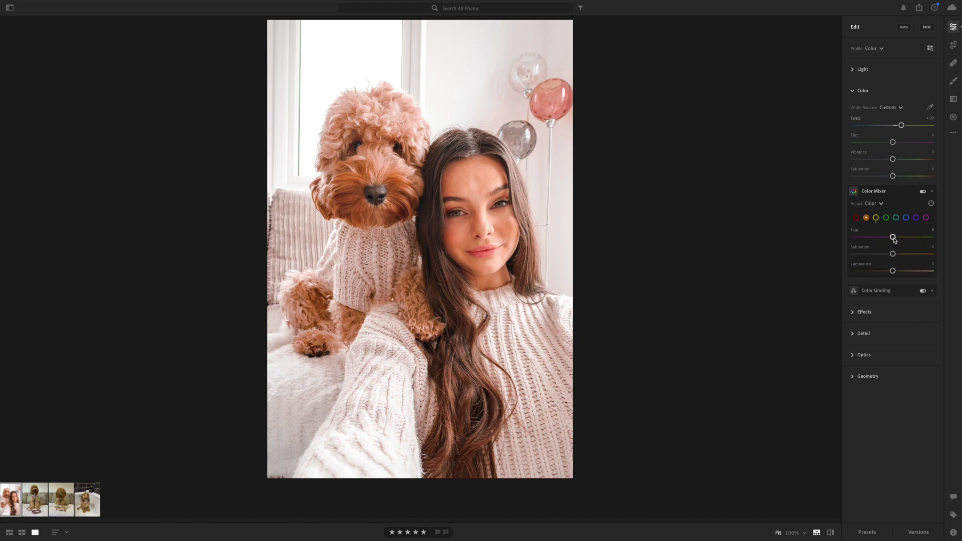
drag(894, 273, 882, 275)
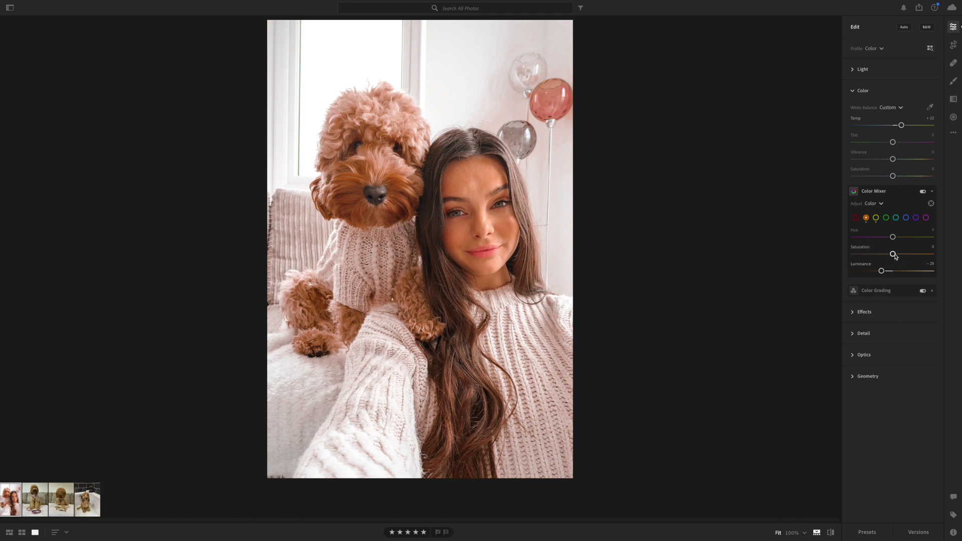
drag(893, 254, 886, 257)
Select the reds and flip repeatedly between the edited and original photo
click(856, 218)
click(830, 533)
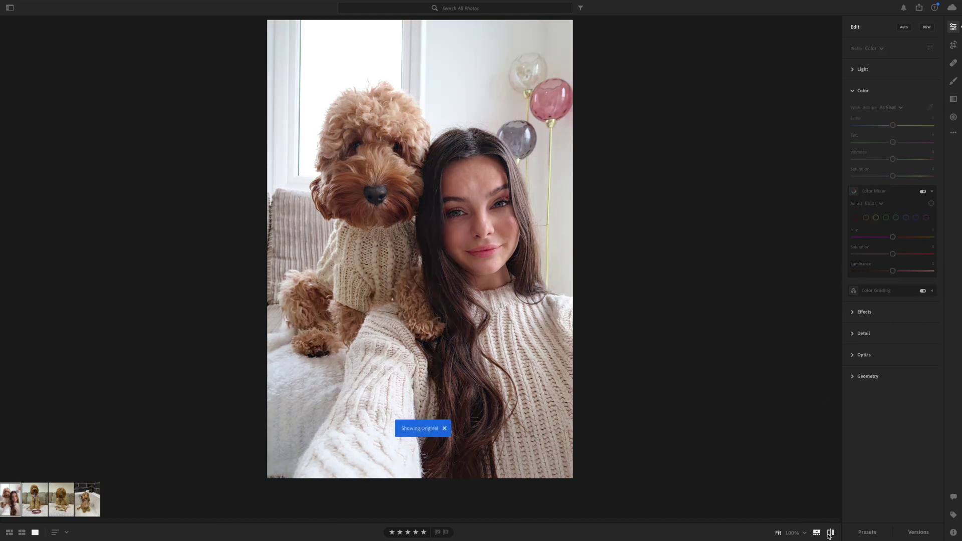
click(830, 533)
click(830, 535)
click(830, 534)
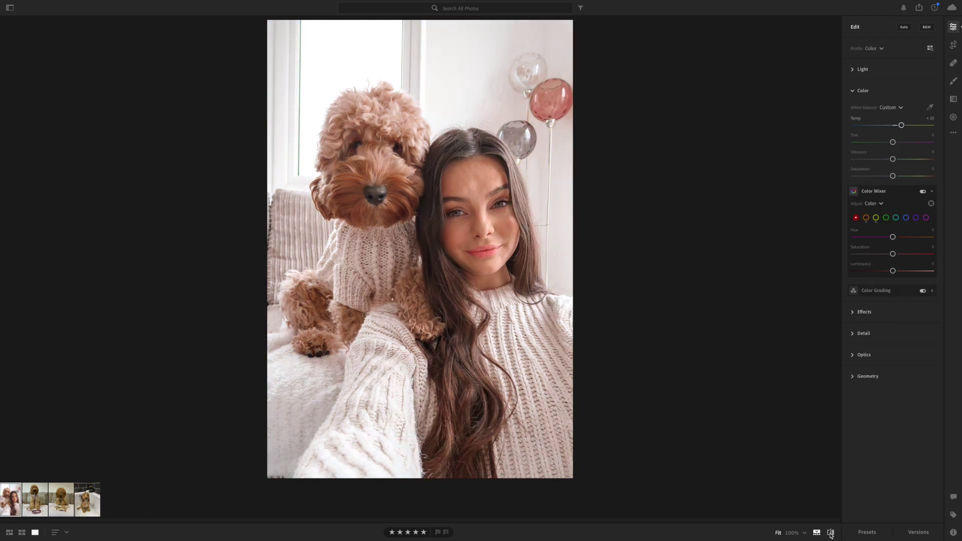
click(830, 534)
Shift the red hue toward pink and darken the reds, comparing against the original
click(830, 535)
drag(892, 239, 881, 241)
mouse_move(892, 271)
mouse_down()
mouse_move(882, 271)
mouse_move(889, 258)
mouse_up()
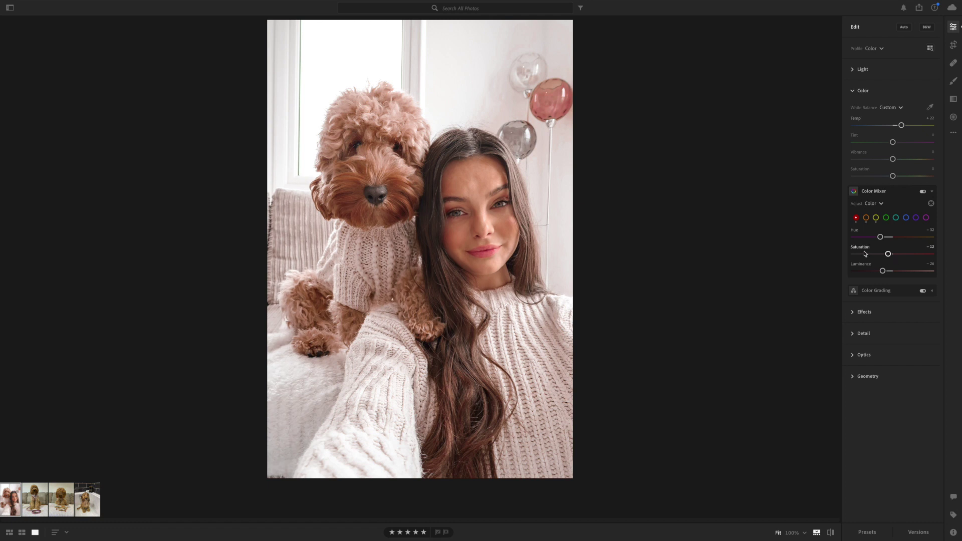
click(831, 533)
click(831, 533)
click(831, 534)
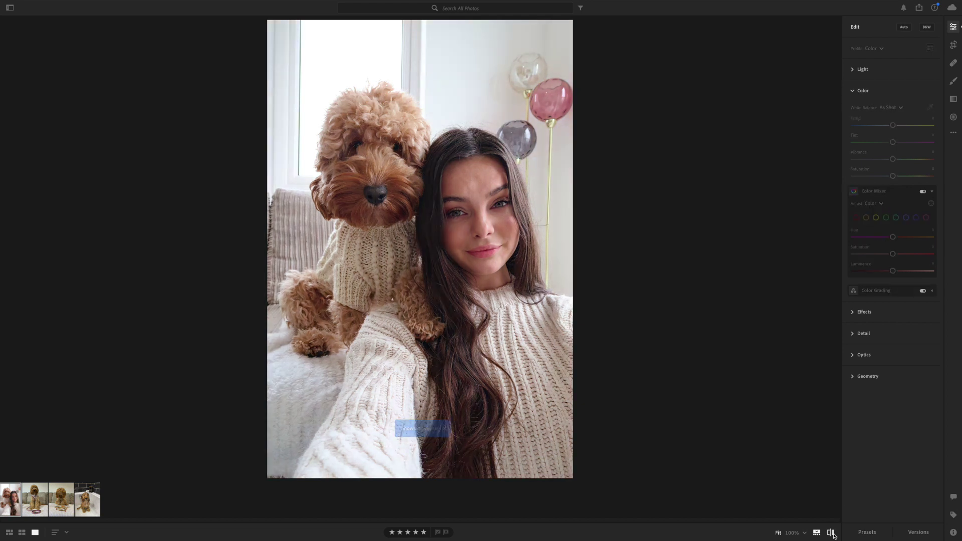
click(832, 533)
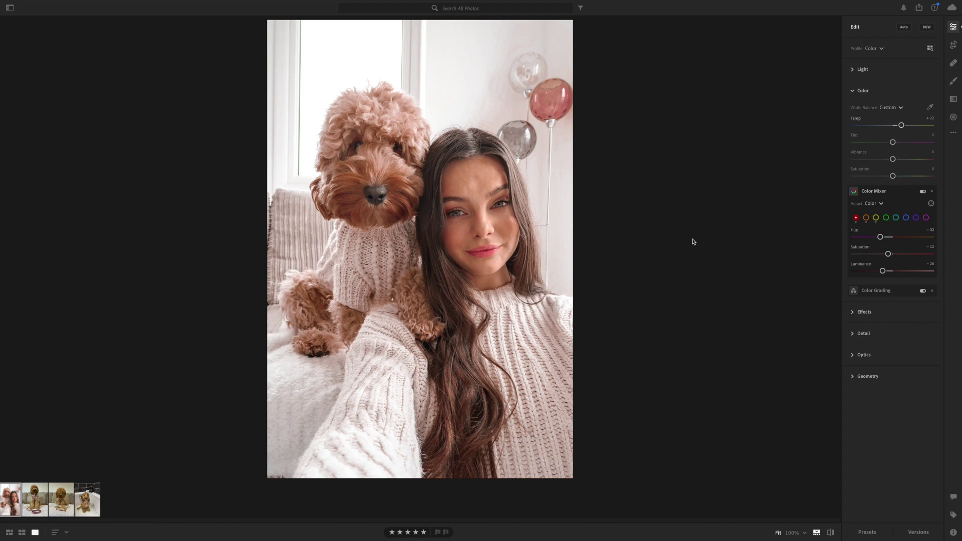
Select the greens in the Color Mixer and set their Hue to +100
click(886, 219)
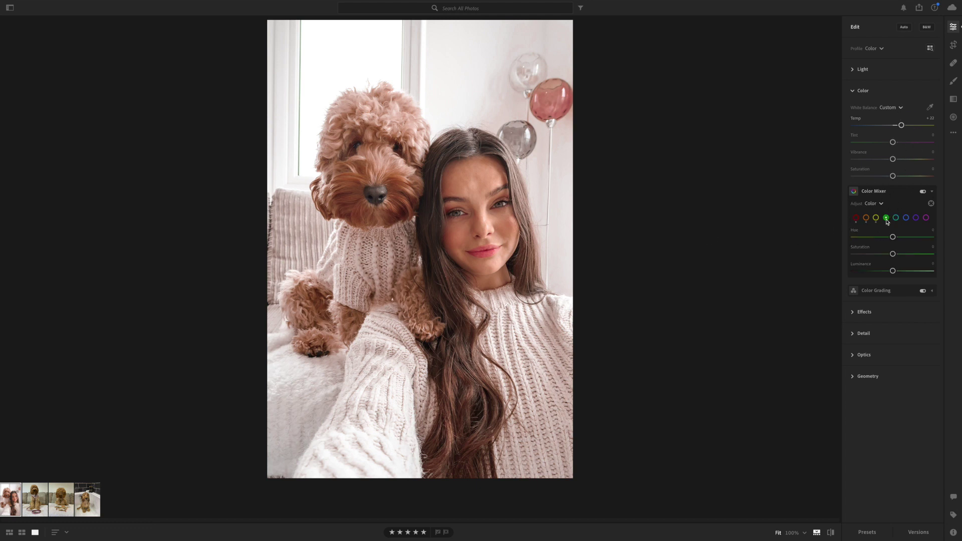
mouse_move(892, 237)
mouse_down()
mouse_move(932, 238)
mouse_move(893, 239)
mouse_up()
mouse_move(892, 271)
mouse_down()
mouse_move(877, 271)
mouse_move(893, 271)
mouse_up()
Collapse Color, expand Effects and set Texture -18, Clarity +9 and Dehaze +7
click(863, 91)
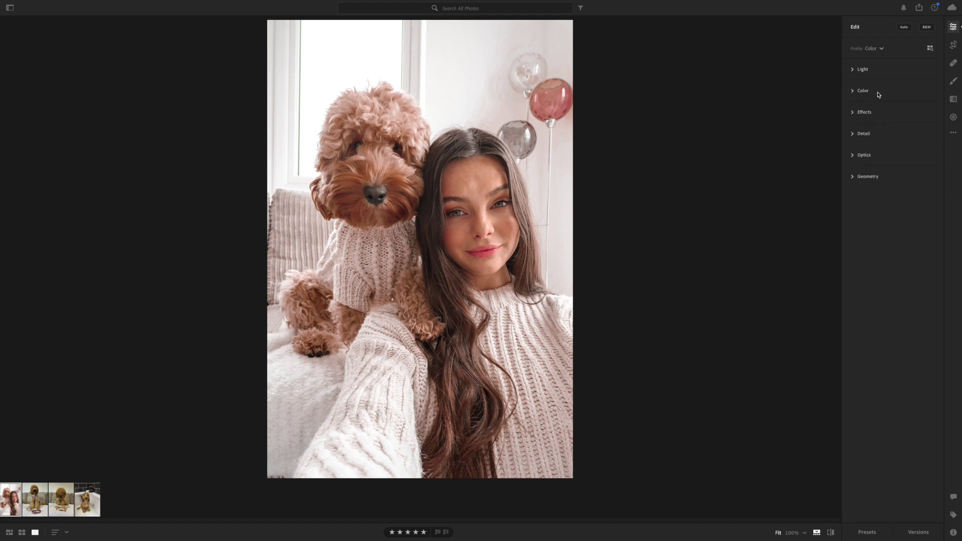
click(865, 112)
key(shift+p)
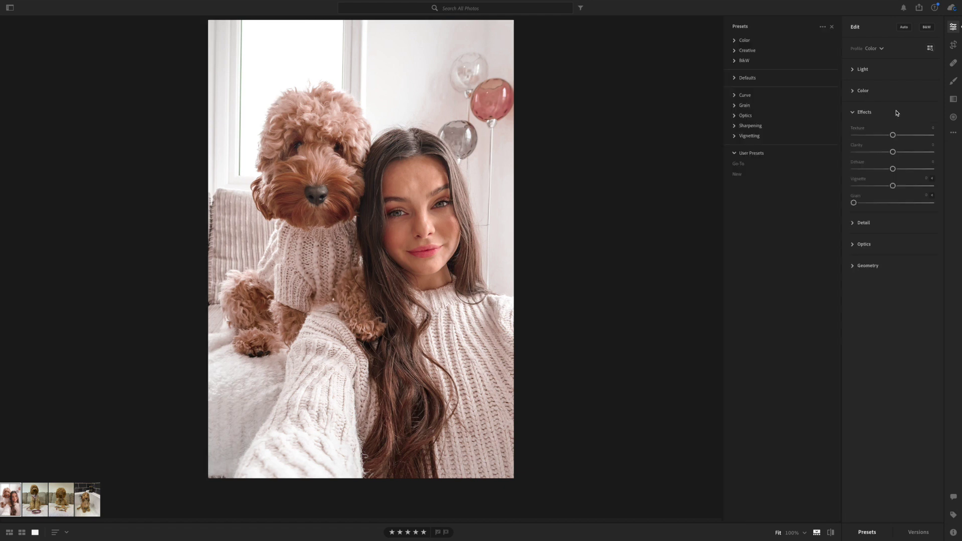
drag(893, 135, 891, 135)
drag(893, 154, 898, 154)
drag(893, 171, 897, 172)
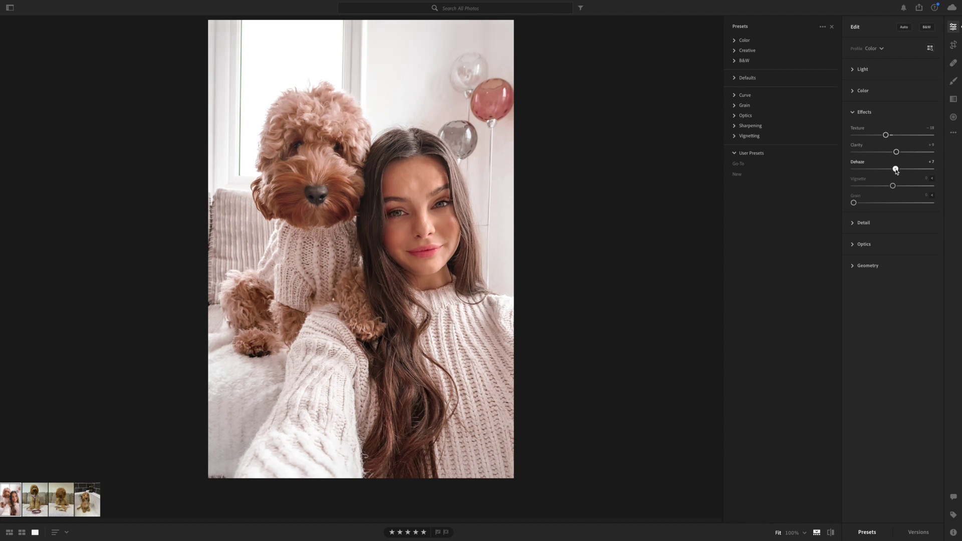